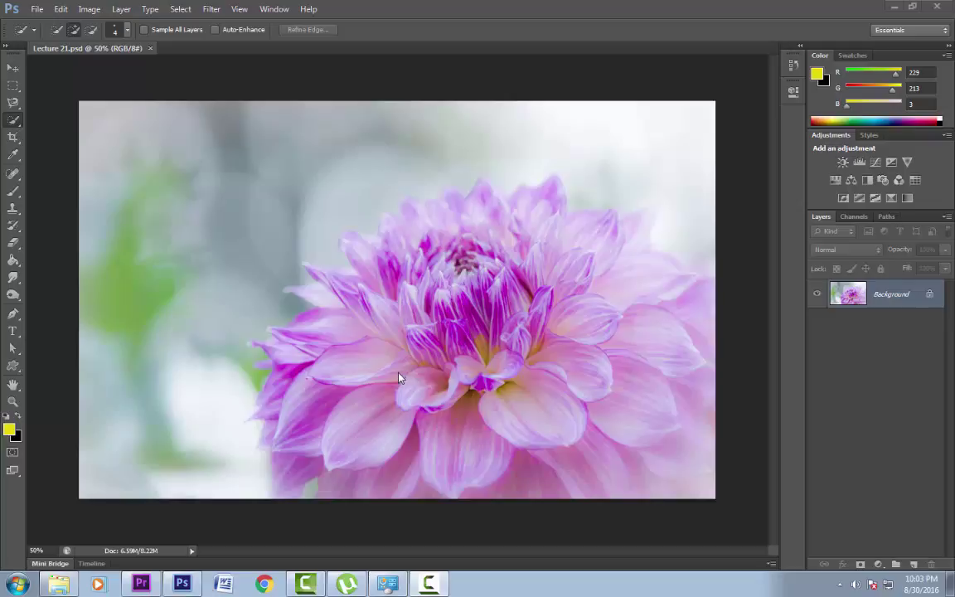
# - Paint over the petals left of the flower's centre in Quick Mask mode with the Brush, and convert the mask to a selection
pyautogui.click(13, 452)
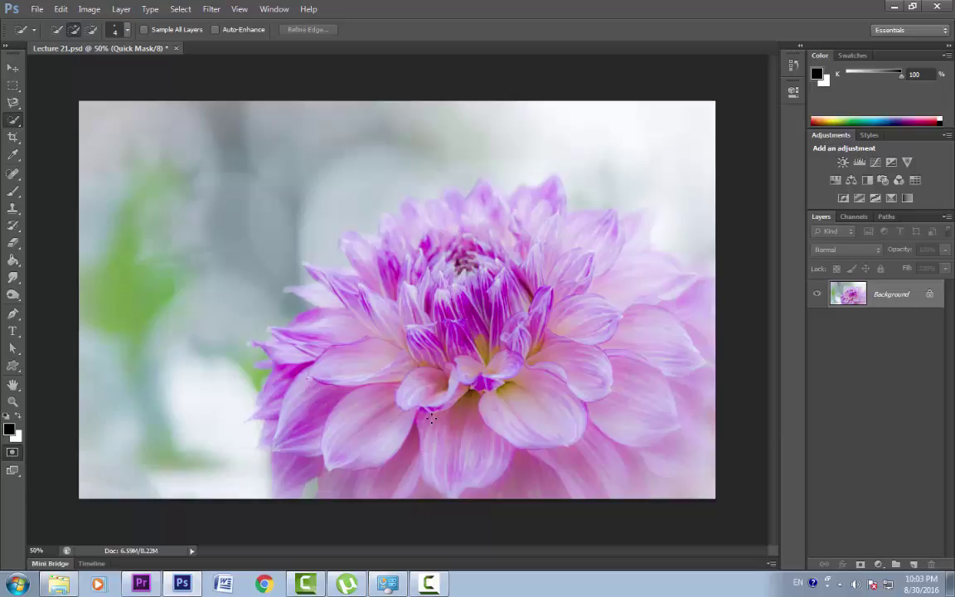
pyautogui.click(12, 191)
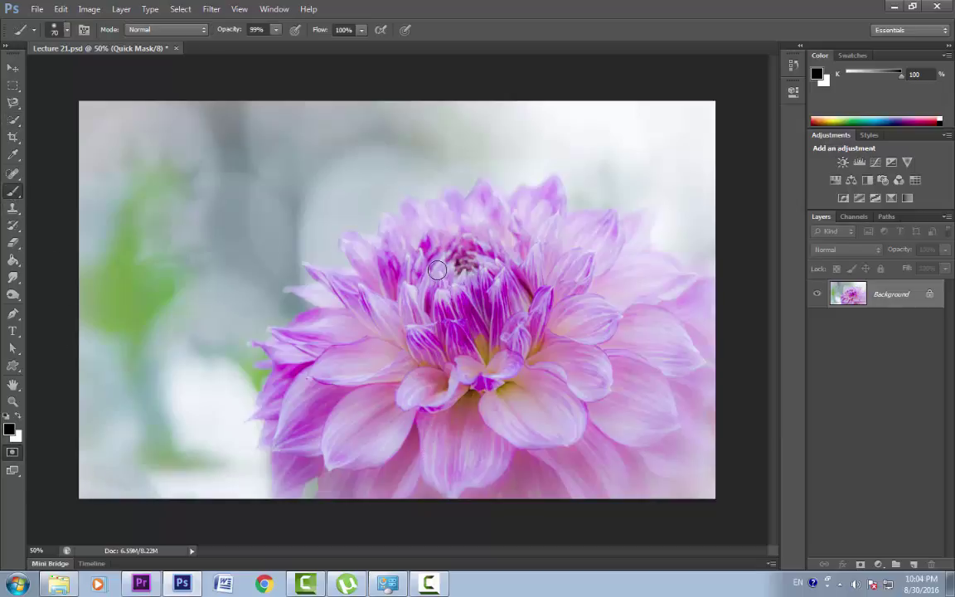
pyautogui.moveTo(437, 269); pyautogui.dragTo(413, 324)
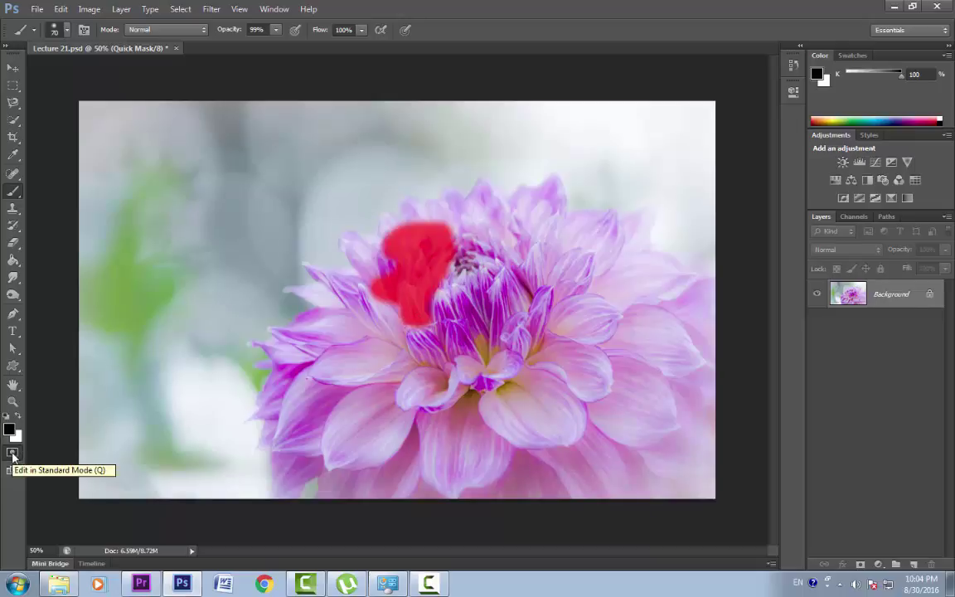
pyautogui.click(13, 454)
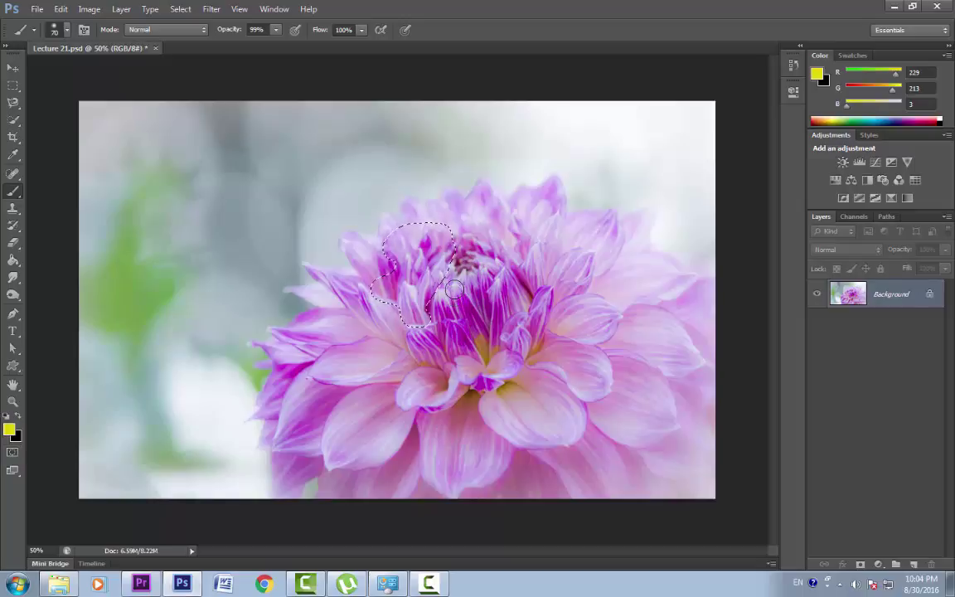
# - Set the Quick Mask options so the colour indicates Masked Areas
pyautogui.doubleClick(13, 453)
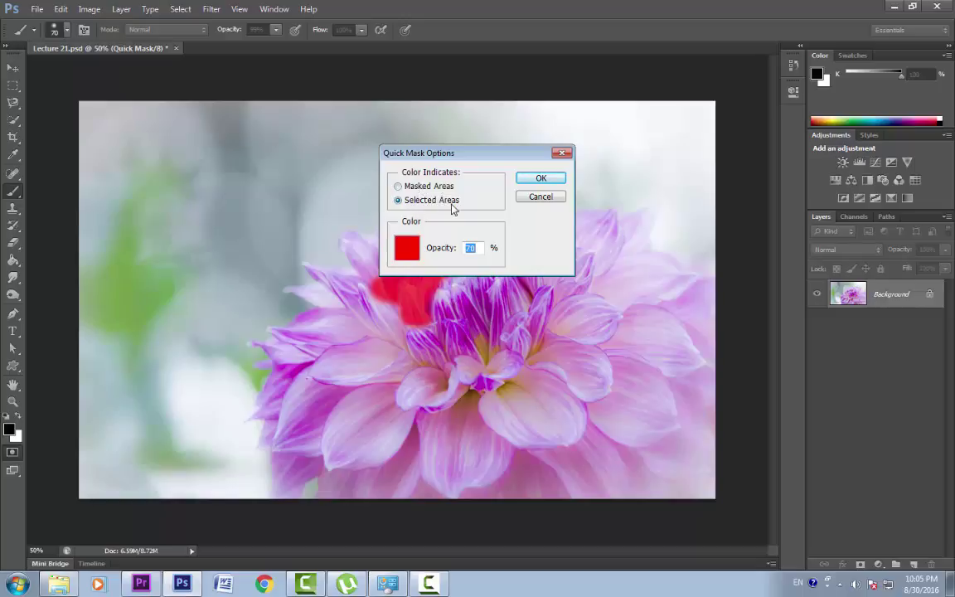
pyautogui.click(398, 187)
pyautogui.click(543, 180)
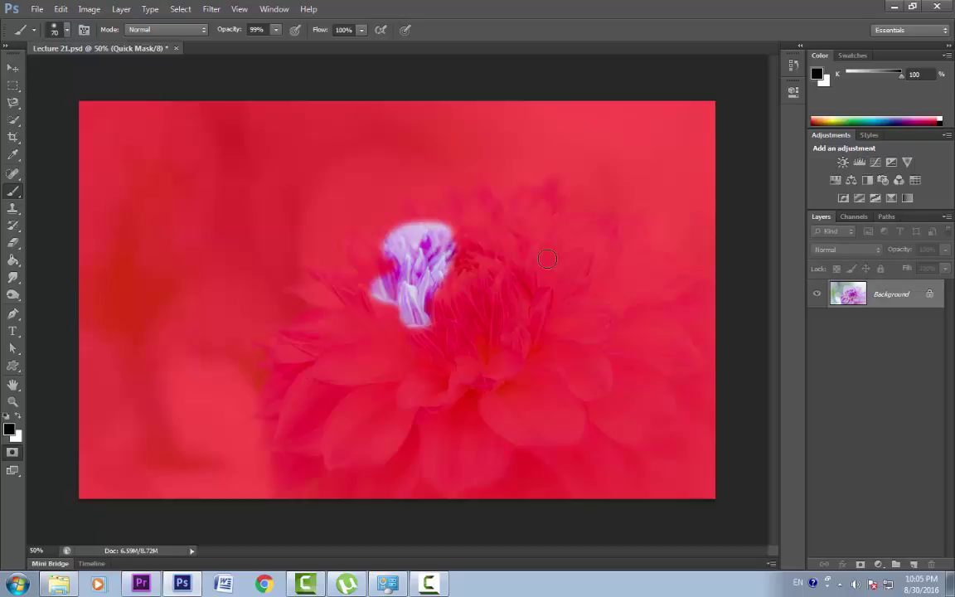
# - Set the Quick Mask options so the colour indicates Selected Areas
pyautogui.doubleClick(12, 451)
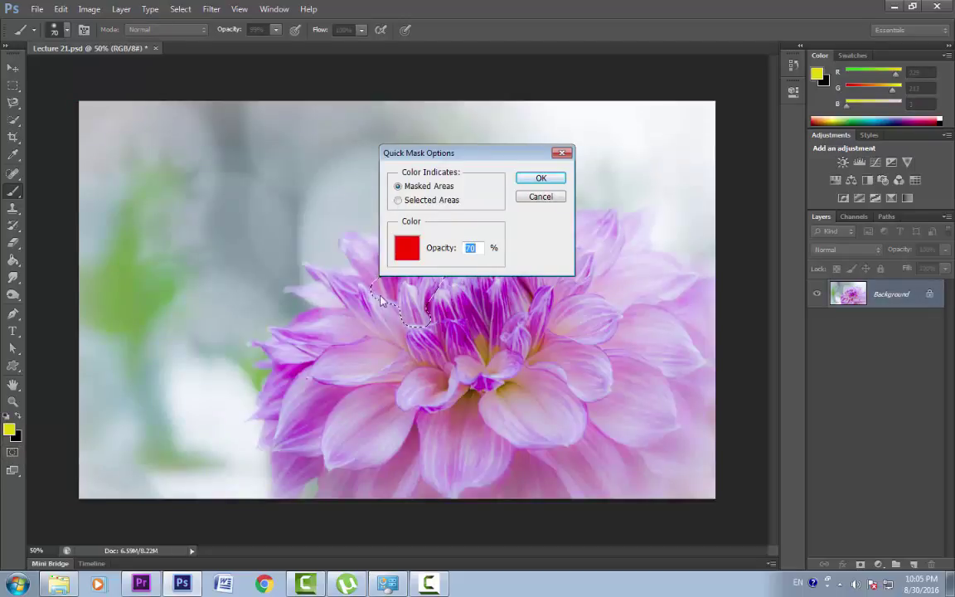
pyautogui.click(398, 200)
pyautogui.click(537, 177)
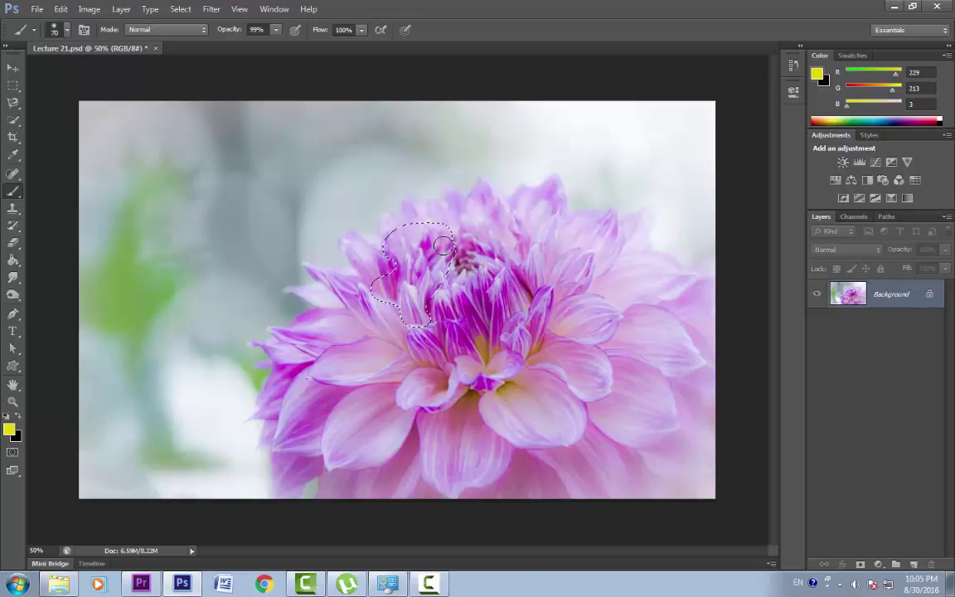
# - Re-enter Quick Mask mode and extend the painted mask across the flower's central petals
pyautogui.click(12, 453)
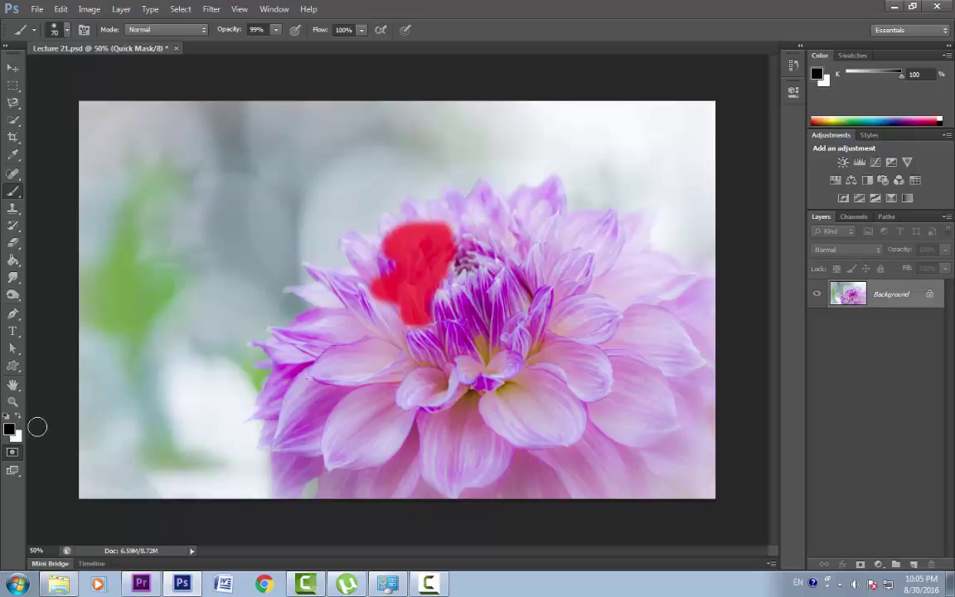
pyautogui.moveTo(485, 297); pyautogui.dragTo(418, 336)
pyautogui.moveTo(453, 290)
pyautogui.mouseDown()
pyautogui.moveTo(423, 240)
pyautogui.moveTo(490, 248)
pyautogui.moveTo(381, 303)
pyautogui.moveTo(374, 334)
pyautogui.moveTo(336, 286)
pyautogui.moveTo(340, 311)
pyautogui.moveTo(427, 319)
pyautogui.moveTo(454, 341)
pyautogui.moveTo(465, 277)
pyautogui.moveTo(581, 286)
pyautogui.moveTo(482, 299)
pyautogui.moveTo(493, 236)
pyautogui.moveTo(464, 228)
pyautogui.mouseUp()
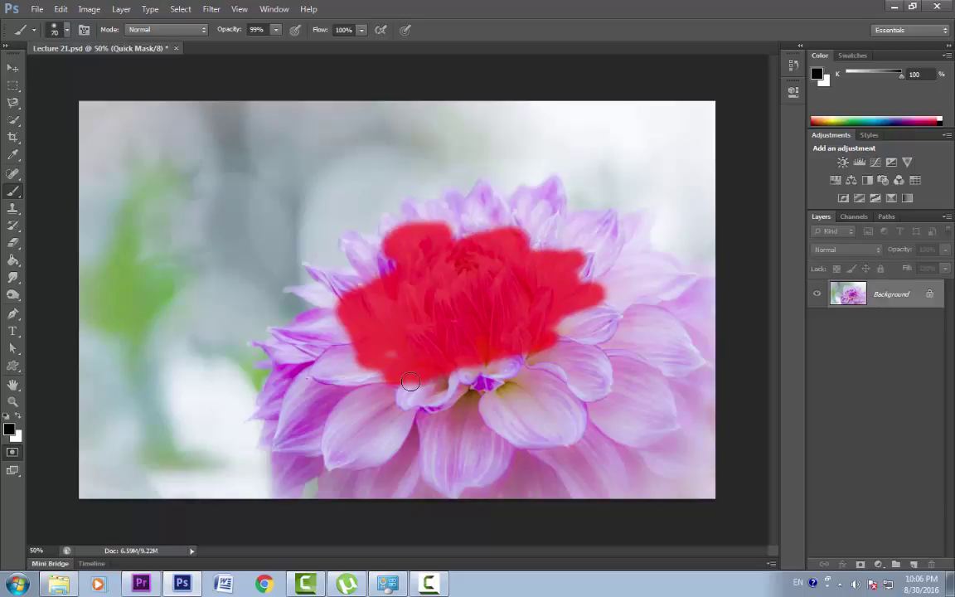
# - Set the brush to 42 px with 4% hardness and mask the upper-right petal and the tips along the flower's top edge
pyautogui.scroll(1, 410, 381)
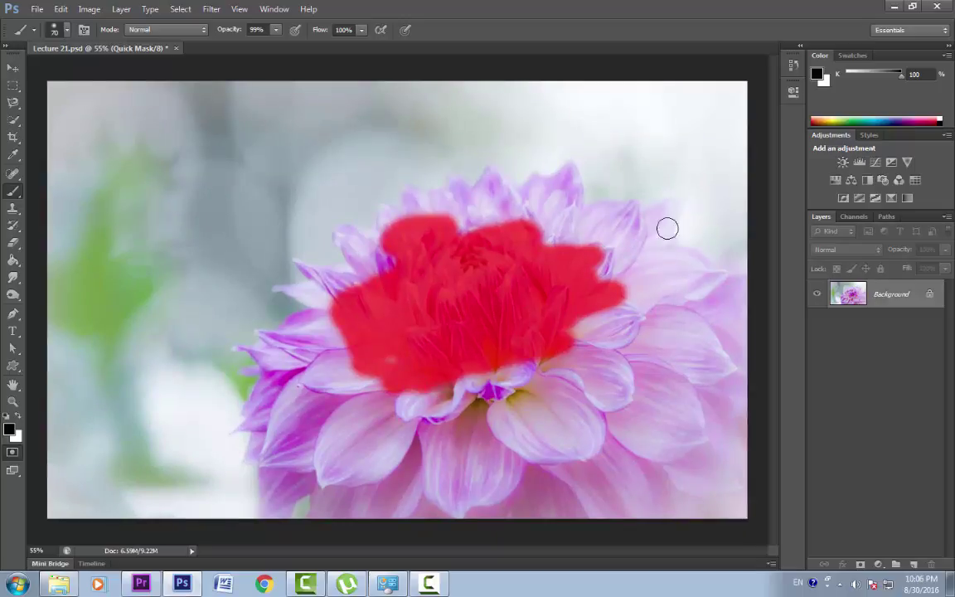
pyautogui.click(59, 29)
pyautogui.moveTo(58, 72); pyautogui.dragTo(25, 105)
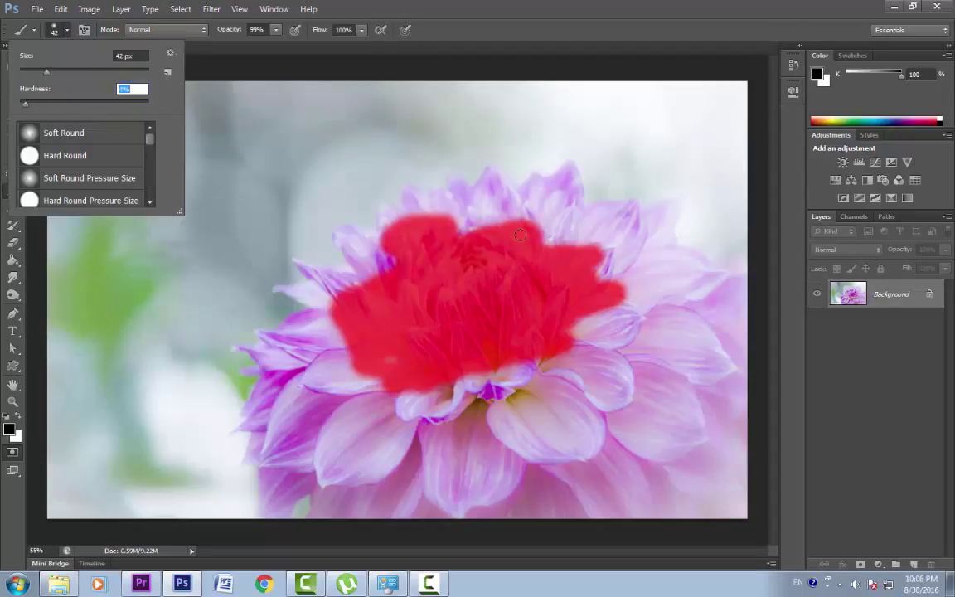
pyautogui.moveTo(672, 206)
pyautogui.mouseDown()
pyautogui.moveTo(653, 215)
pyautogui.moveTo(673, 213)
pyautogui.moveTo(619, 272)
pyautogui.mouseUp()
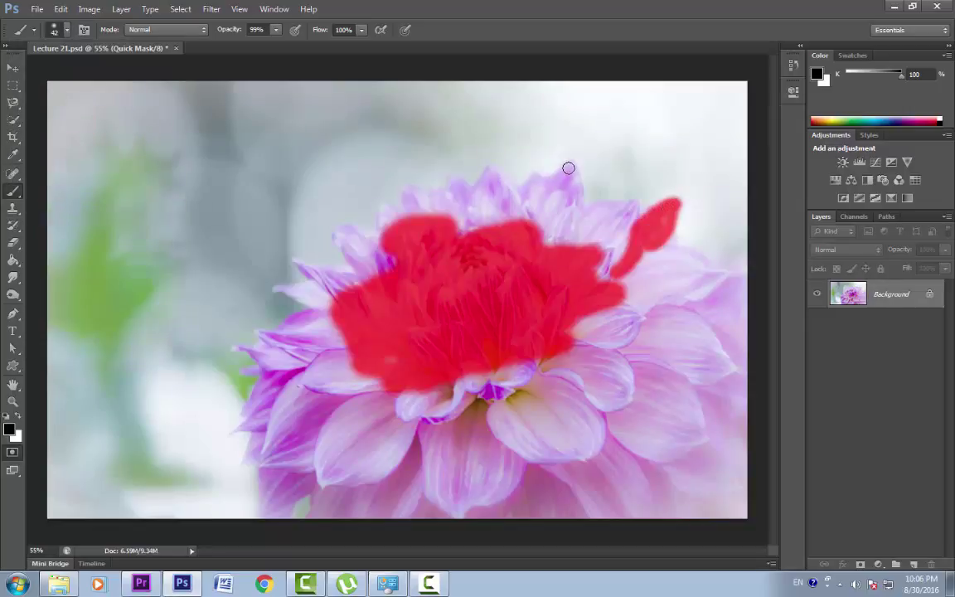
pyautogui.moveTo(568, 168)
pyautogui.mouseDown()
pyautogui.moveTo(535, 179)
pyautogui.moveTo(517, 197)
pyautogui.moveTo(492, 172)
pyautogui.moveTo(483, 187)
pyautogui.moveTo(405, 195)
pyautogui.mouseUp()
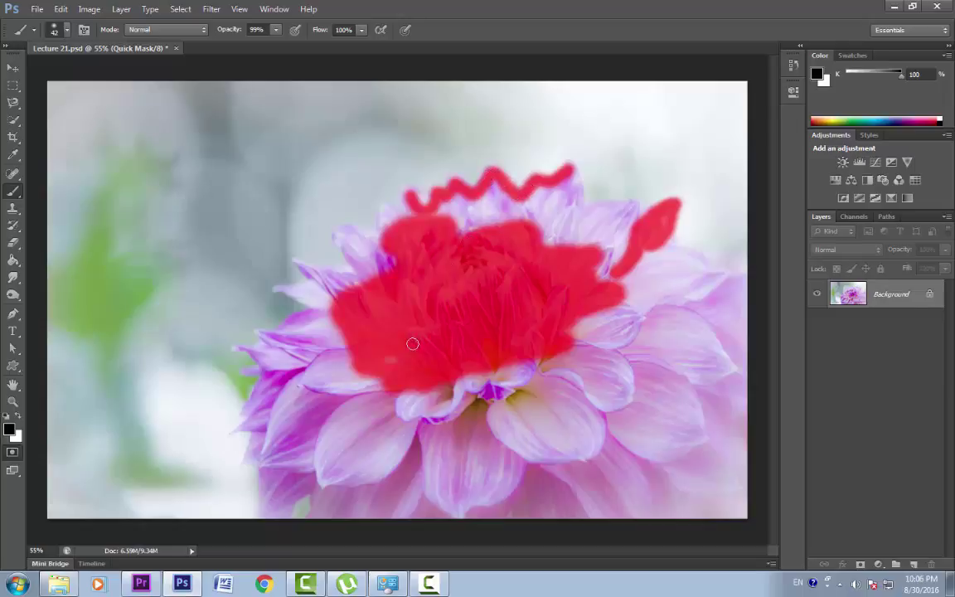
# - Raise the brush hardness and extend the mask over the petals just below the flower's centre
pyautogui.click(57, 29)
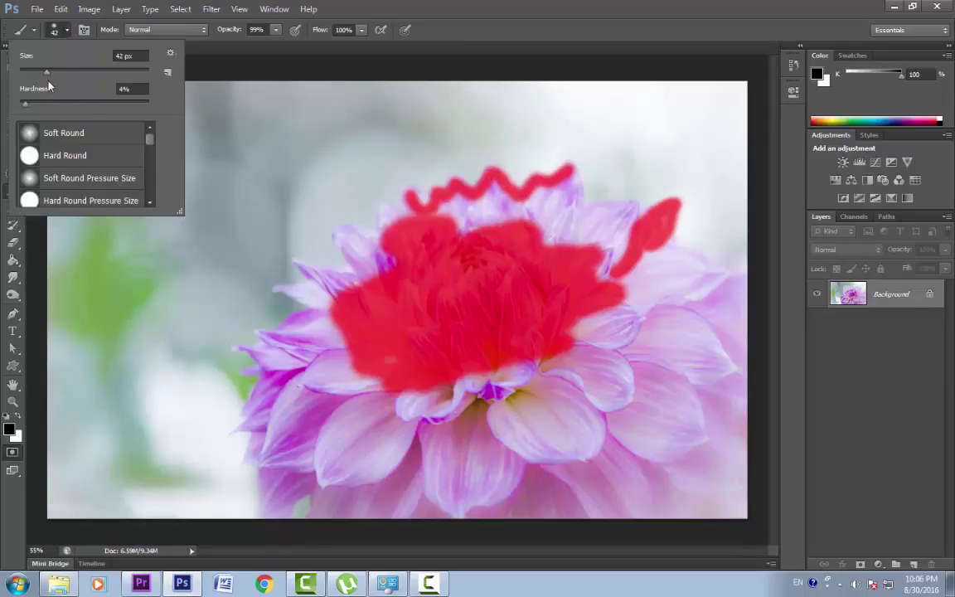
pyautogui.moveTo(25, 104); pyautogui.dragTo(139, 116)
pyautogui.moveTo(546, 363)
pyautogui.mouseDown()
pyautogui.moveTo(437, 396)
pyautogui.moveTo(515, 414)
pyautogui.moveTo(530, 448)
pyautogui.moveTo(478, 403)
pyautogui.moveTo(480, 372)
pyautogui.mouseUp()
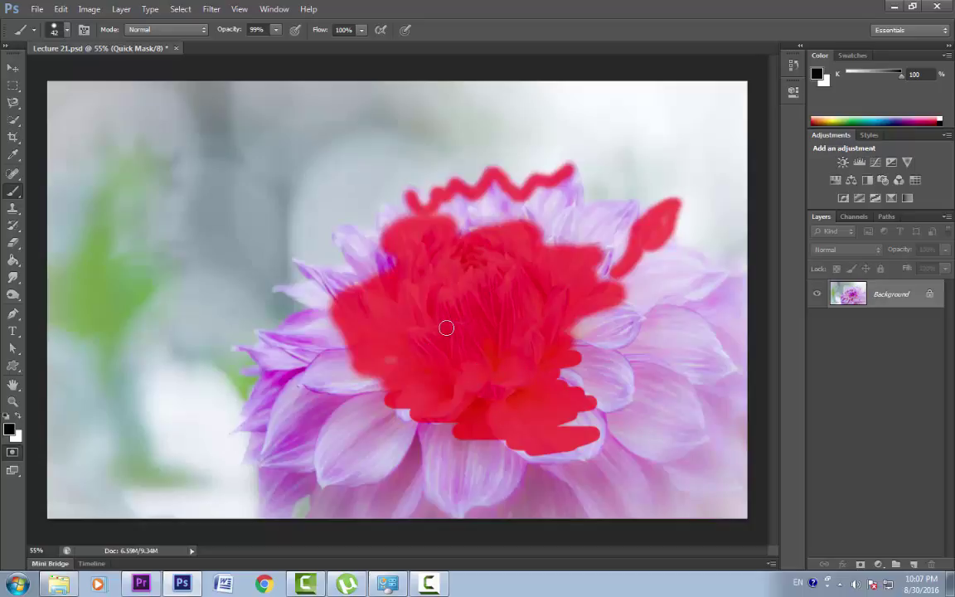
# - Change the Quick Mask overlay colour to blue and return to Quick Mask mode
pyautogui.doubleClick(12, 453)
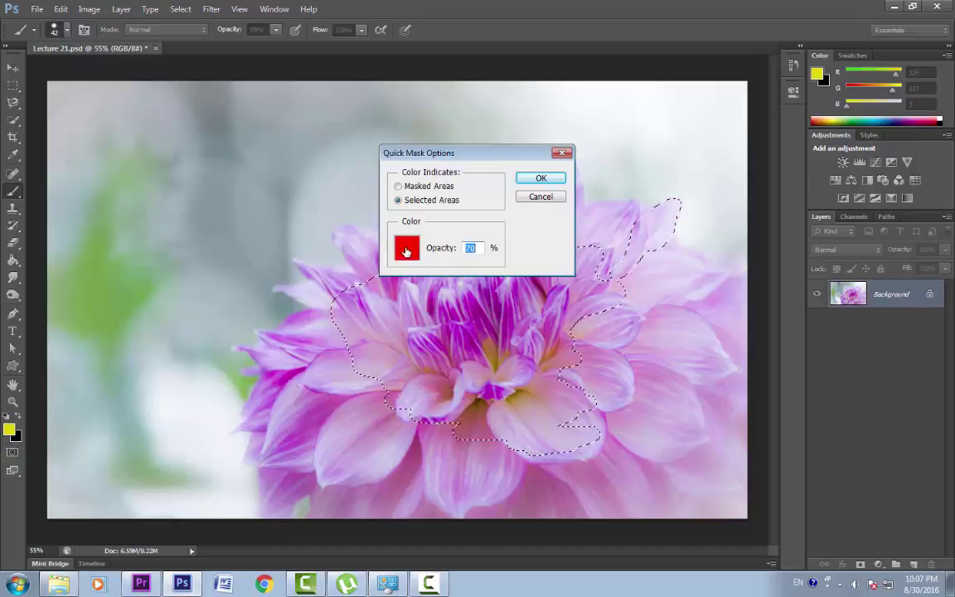
pyautogui.click(407, 250)
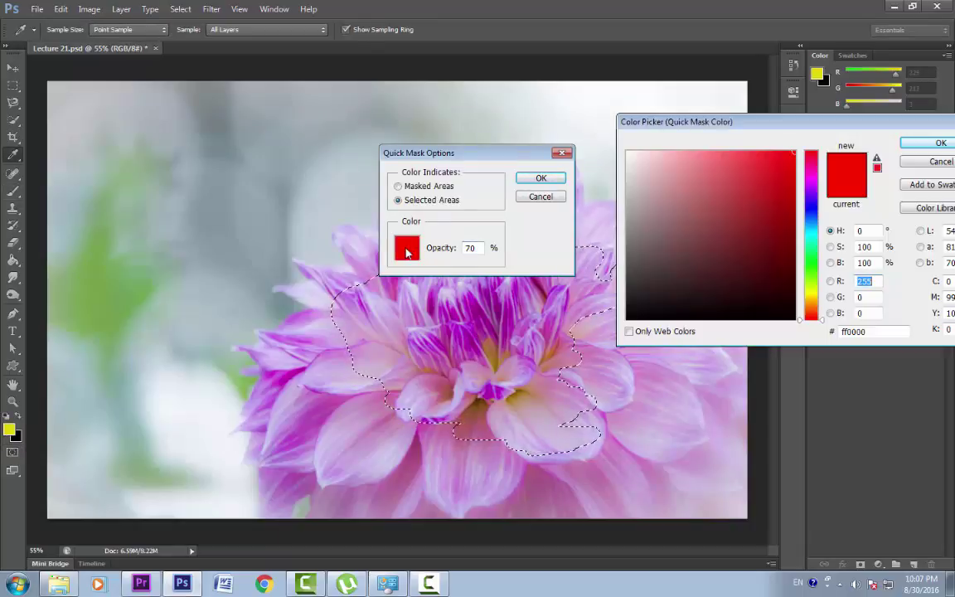
pyautogui.click(816, 215)
pyautogui.click(785, 188)
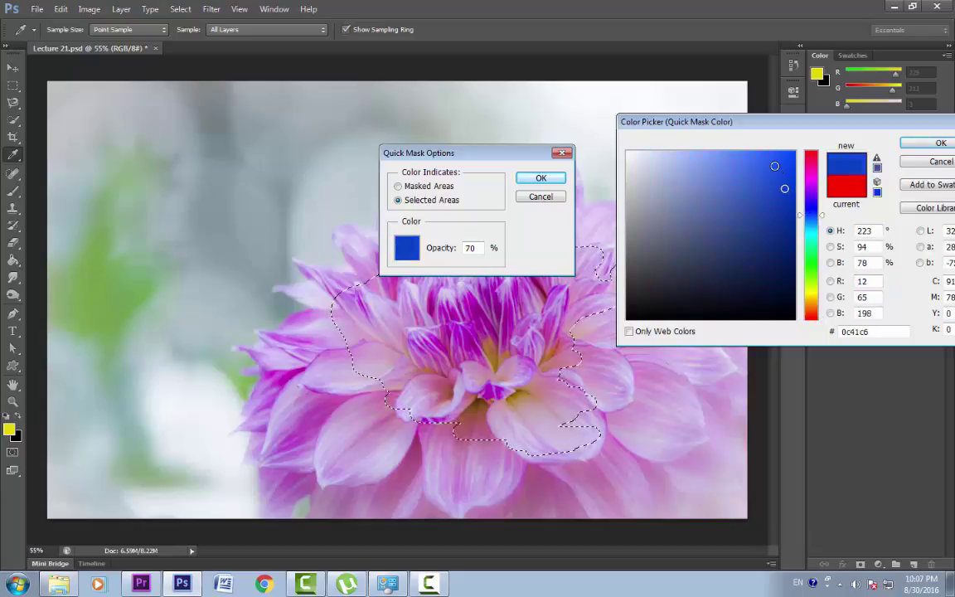
pyautogui.click(940, 142)
pyautogui.click(539, 177)
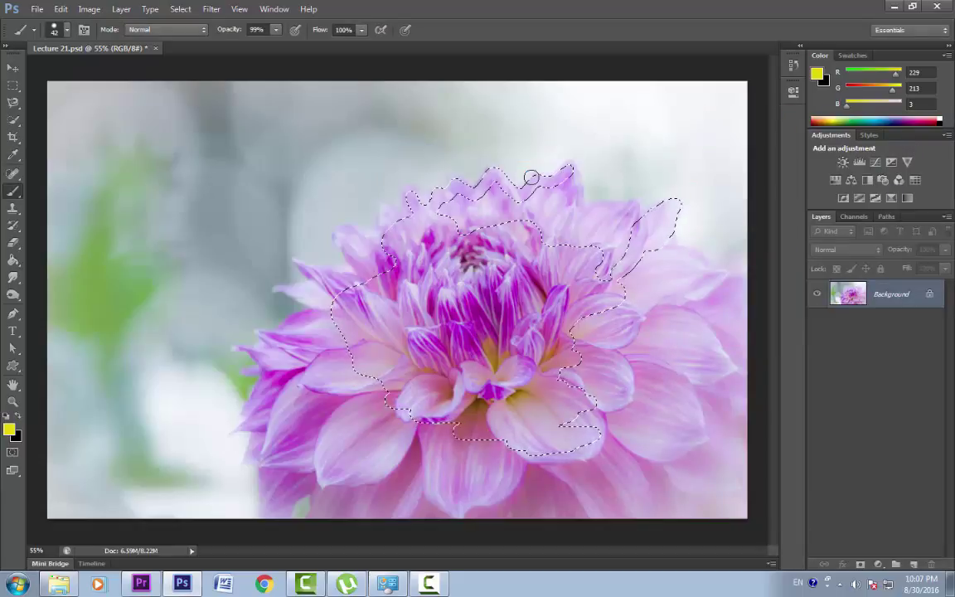
pyautogui.press('d')
pyautogui.press('q')
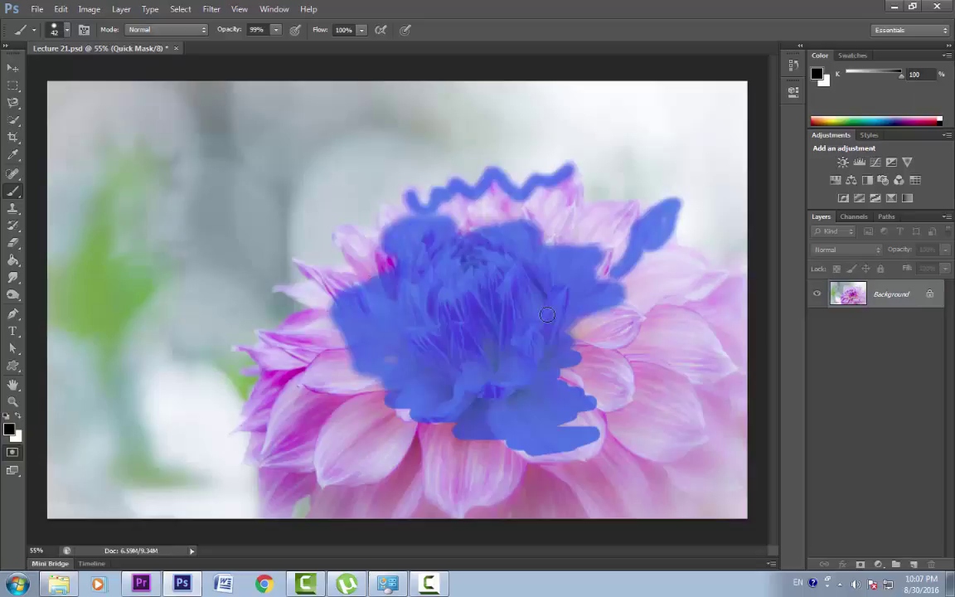
# - Extend the mask over the petals right of centre and at upper left, and paint with white to remove the spill onto the background
pyautogui.moveTo(594, 305)
pyautogui.mouseDown()
pyautogui.moveTo(549, 354)
pyautogui.moveTo(617, 313)
pyautogui.moveTo(626, 324)
pyautogui.moveTo(554, 380)
pyautogui.moveTo(611, 373)
pyautogui.moveTo(556, 428)
pyautogui.moveTo(594, 420)
pyautogui.mouseUp()
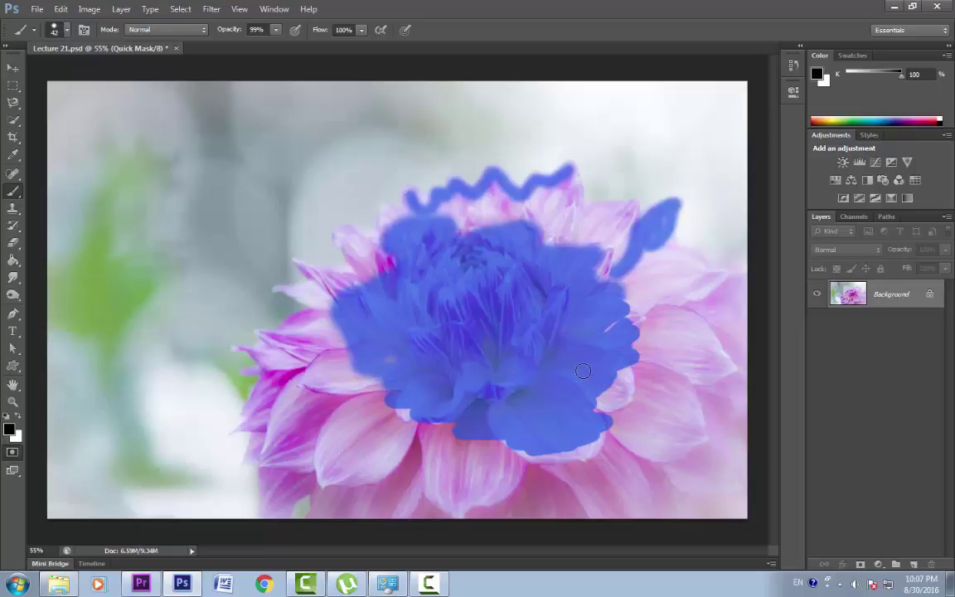
pyautogui.moveTo(367, 243)
pyautogui.mouseDown()
pyautogui.moveTo(330, 228)
pyautogui.moveTo(336, 249)
pyautogui.mouseUp()
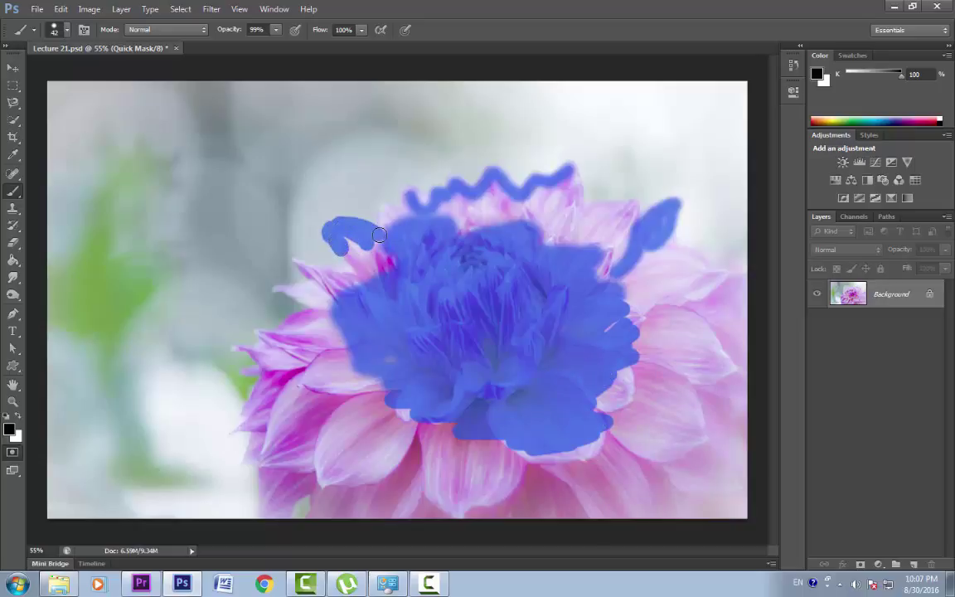
pyautogui.click(18, 418)
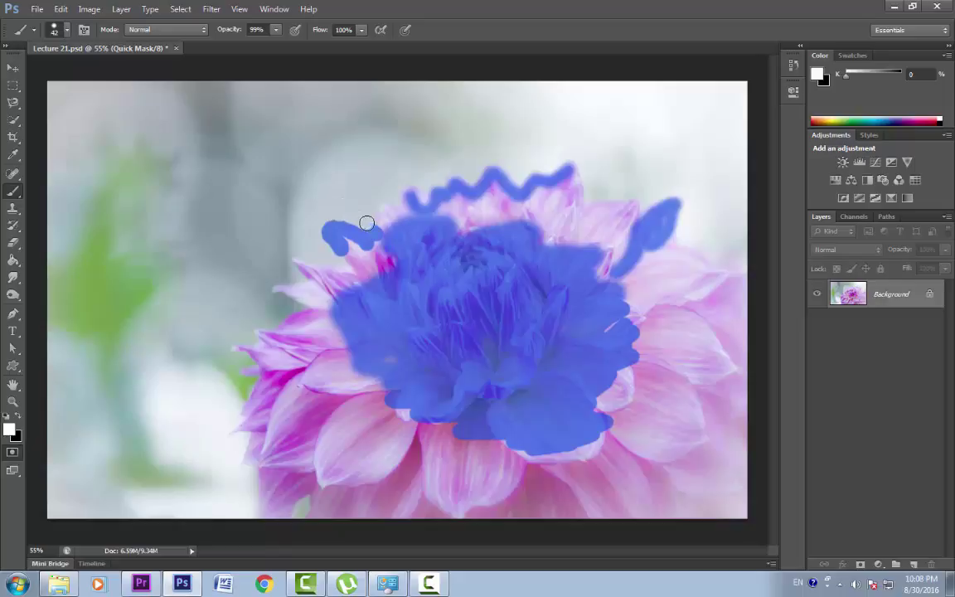
pyautogui.moveTo(365, 219)
pyautogui.mouseDown()
pyautogui.moveTo(330, 220)
pyautogui.moveTo(326, 232)
pyautogui.moveTo(341, 226)
pyautogui.mouseUp()
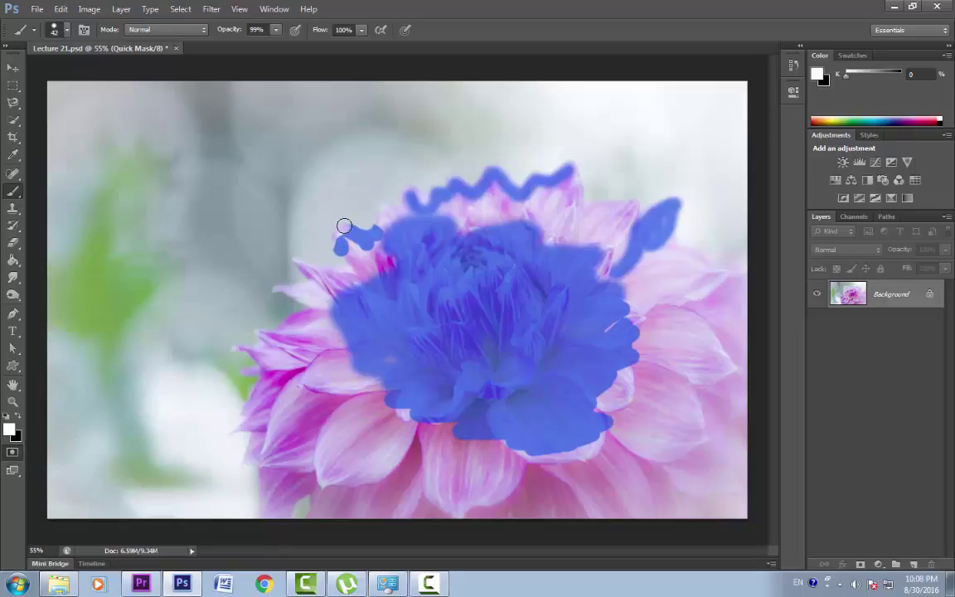
# - Set the Quick Mask overlay opacity to 50% and exit Quick Mask mode to get the selection
pyautogui.doubleClick(13, 451)
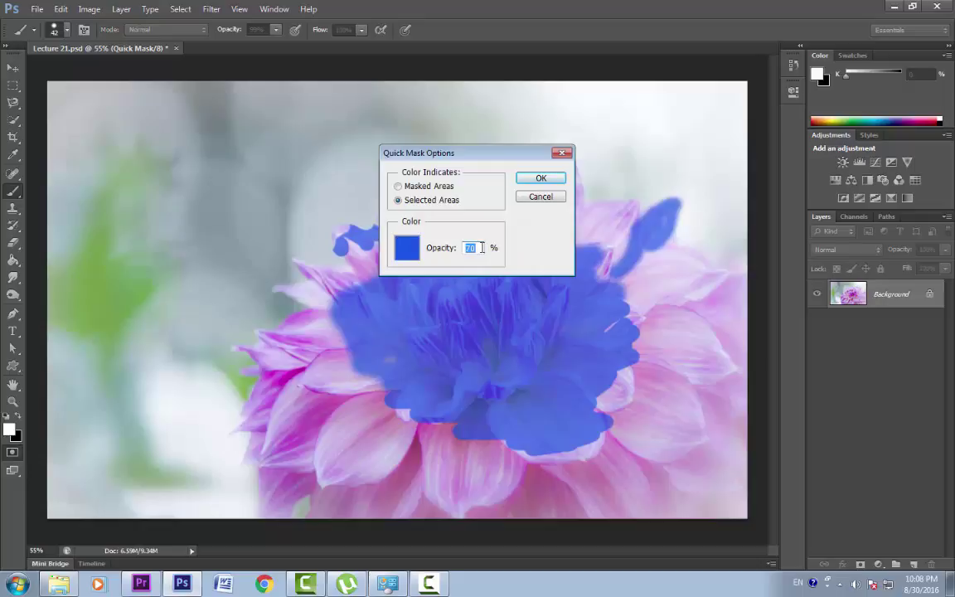
pyautogui.write('50')
pyautogui.press('Return')
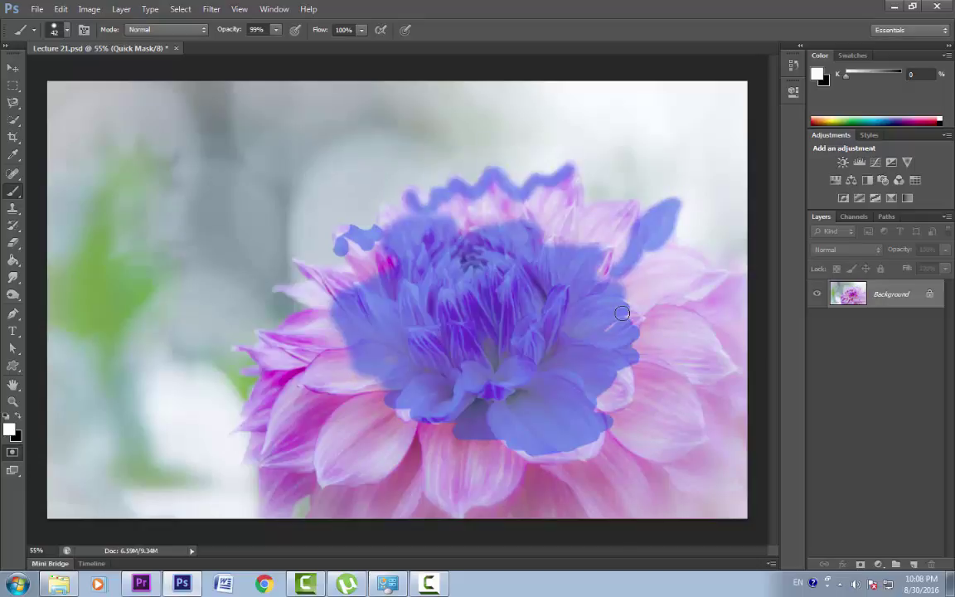
pyautogui.press('q')
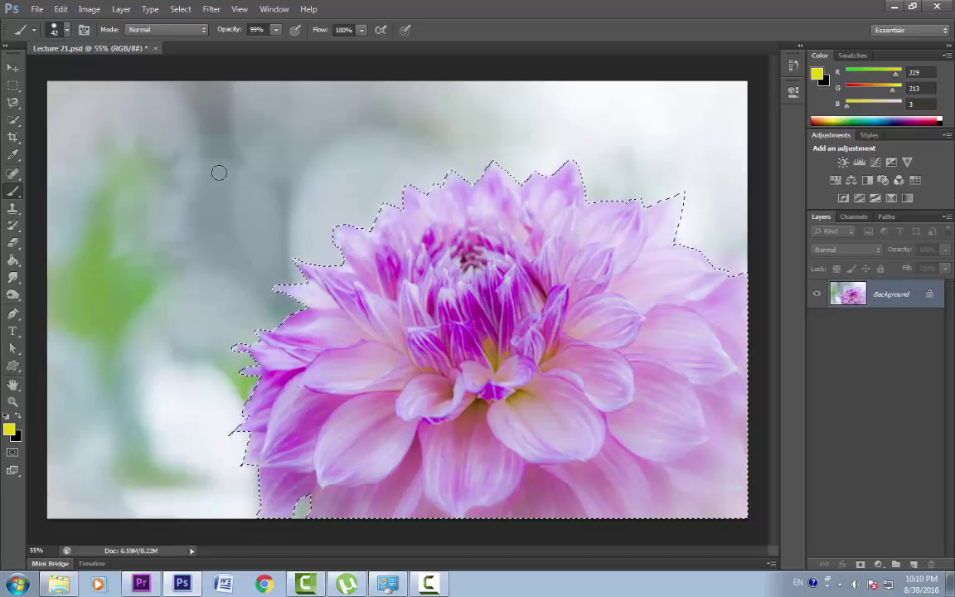
# - Recolour the selected flower with Hue/Saturation: hue +54, saturation +44, lightness +4
pyautogui.click(89, 9)
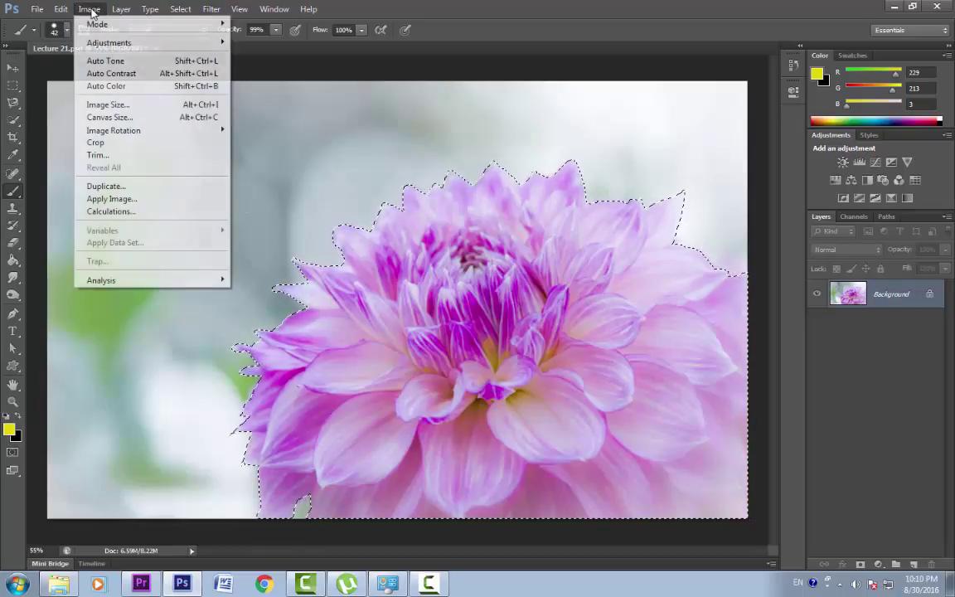
pyautogui.moveTo(106, 52)
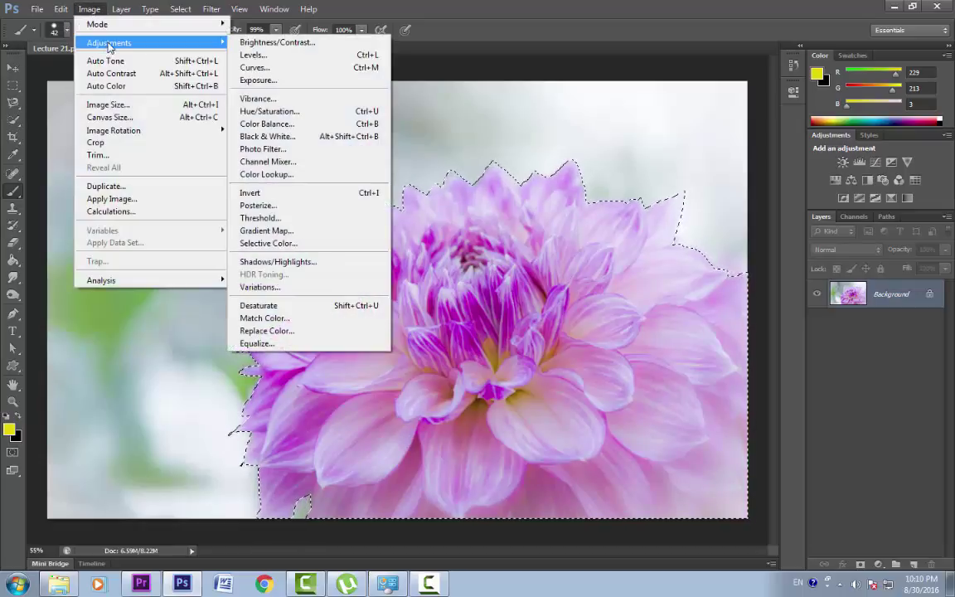
pyautogui.click(275, 114)
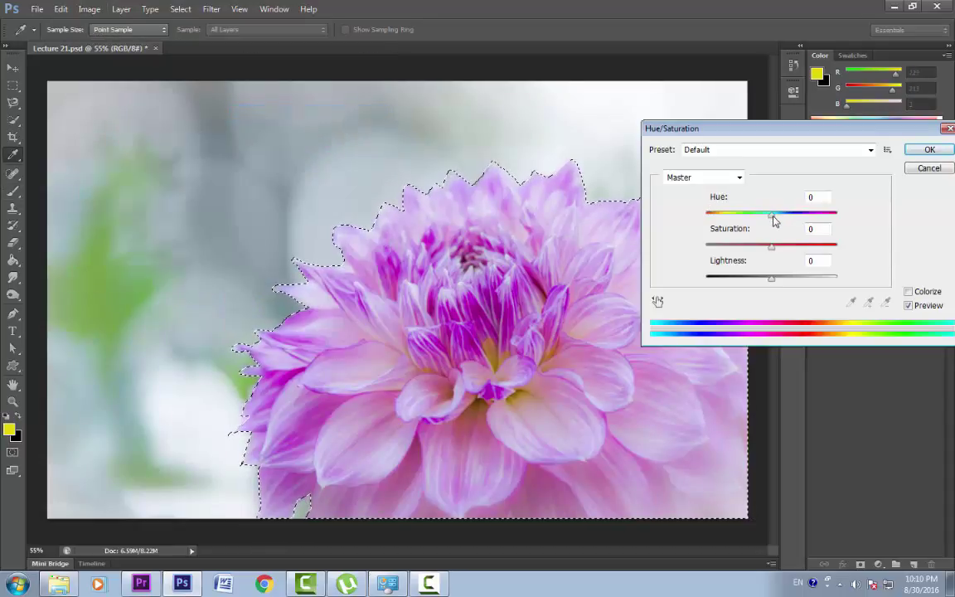
pyautogui.moveTo(773, 219); pyautogui.dragTo(805, 217)
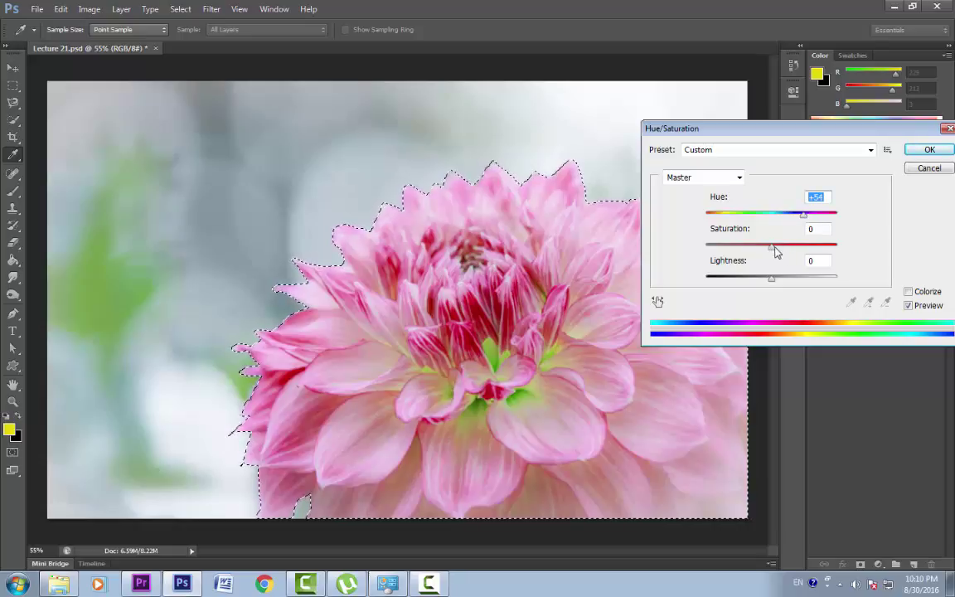
pyautogui.moveTo(773, 249); pyautogui.dragTo(774, 282)
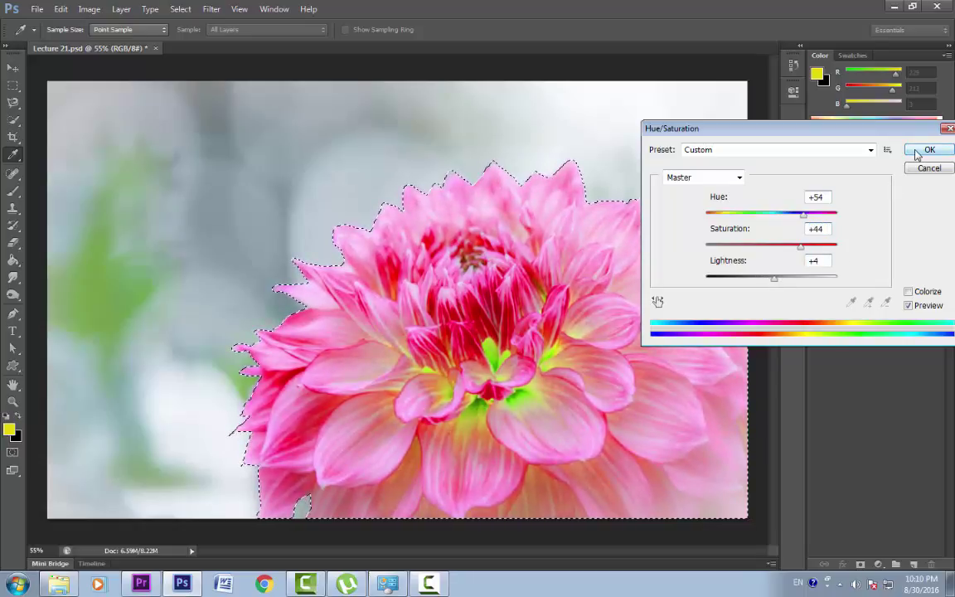
pyautogui.click(916, 155)
pyautogui.press('b')
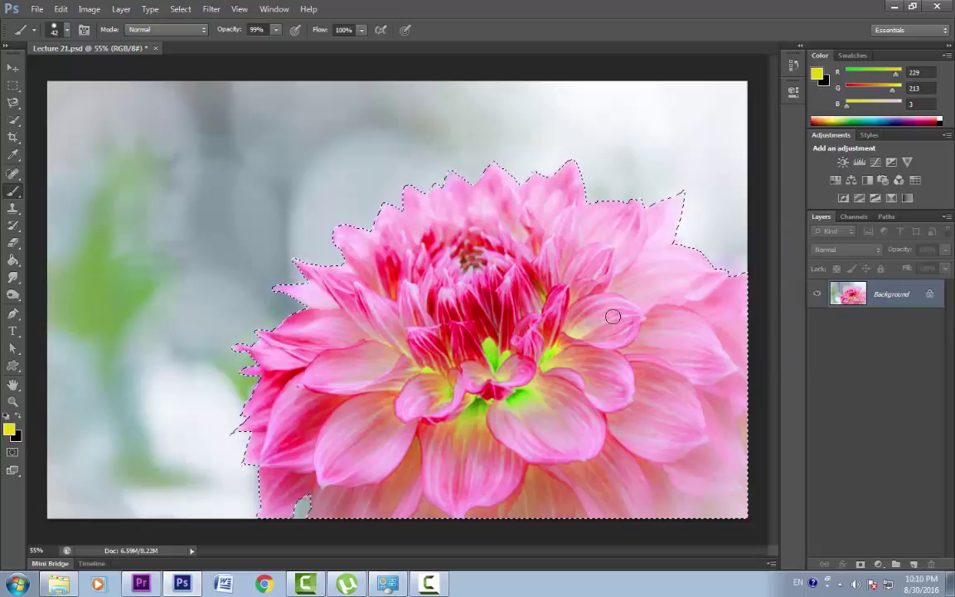